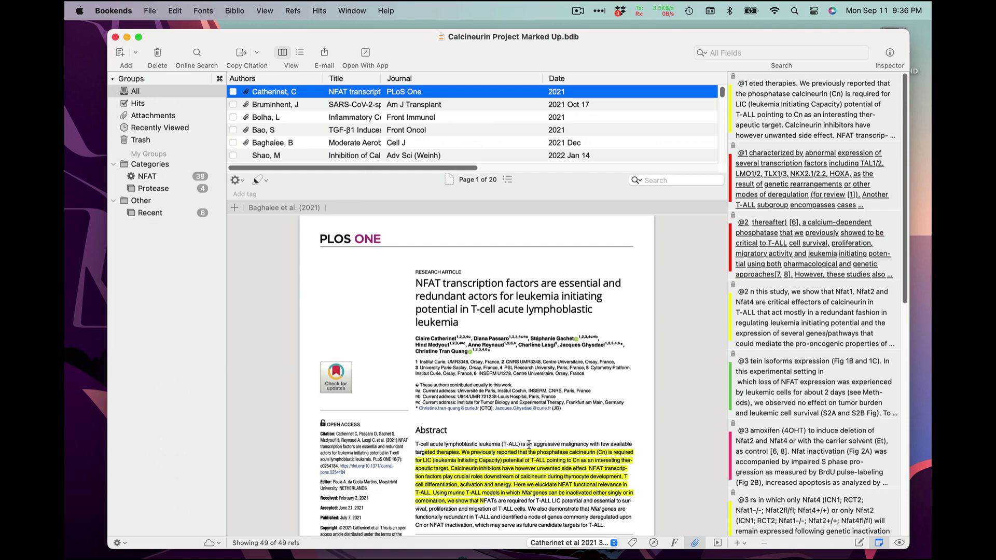
{"action": "scroll", "coordinate": [536, 385], "scroll_direction": "down", "scroll_amount": 10}
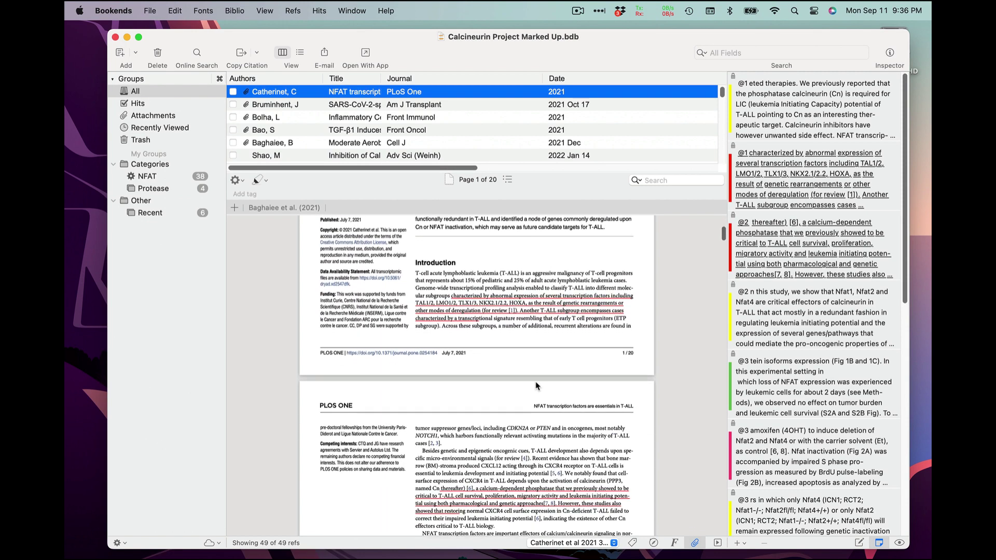
{"action": "scroll", "coordinate": [536, 385], "scroll_direction": "down", "scroll_amount": 15}
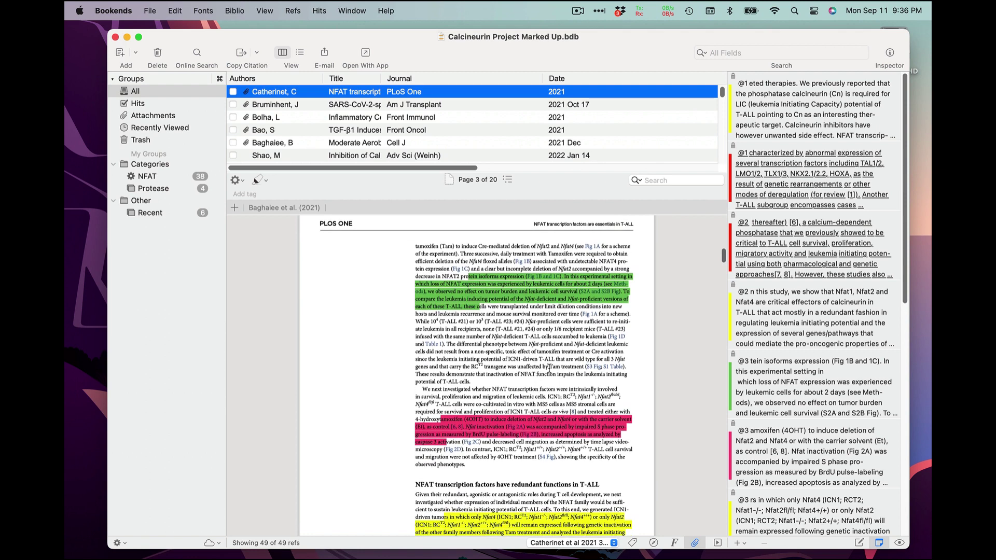
{"action": "scroll", "coordinate": [796, 335], "scroll_direction": "down", "scroll_amount": 7}
{"action": "left_click", "coordinate": [795, 334]}
{"action": "left_click", "coordinate": [796, 385]}
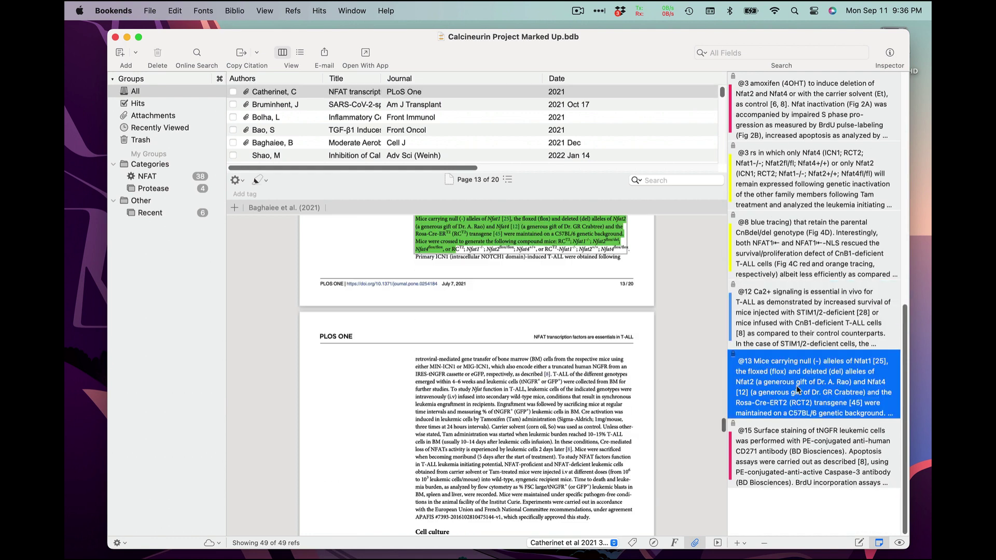
{"action": "left_click", "coordinate": [803, 437]}
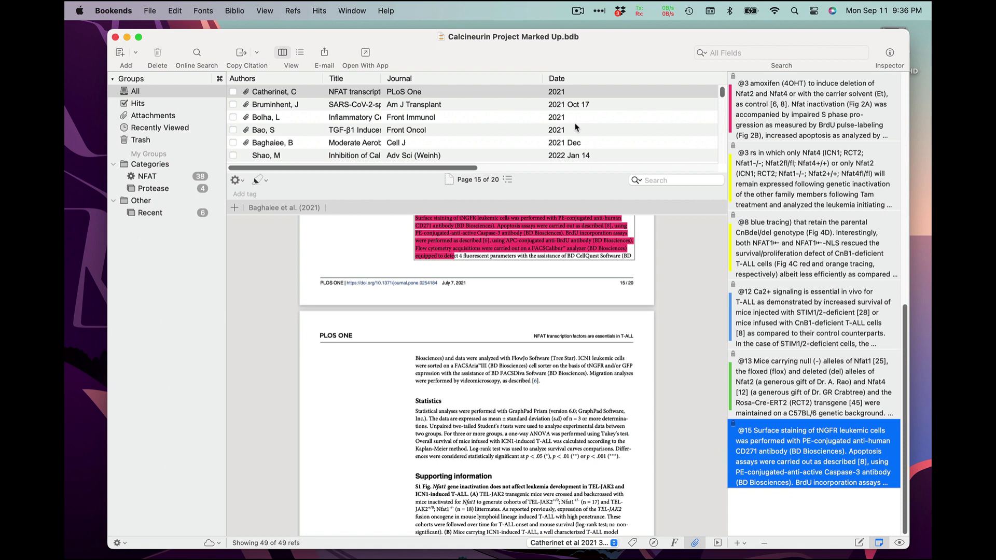
{"action": "left_click", "coordinate": [568, 108]}
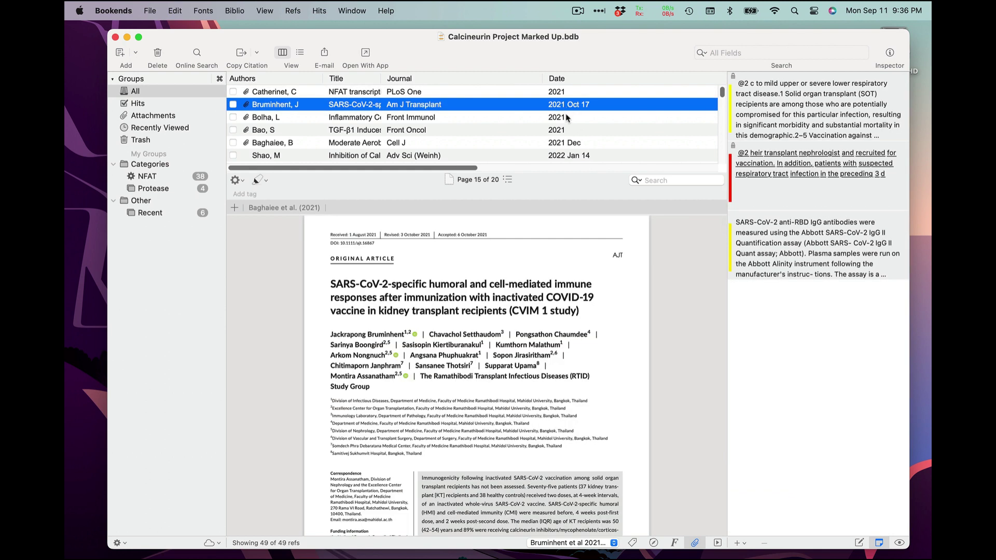
{"action": "left_click", "coordinate": [566, 119]}
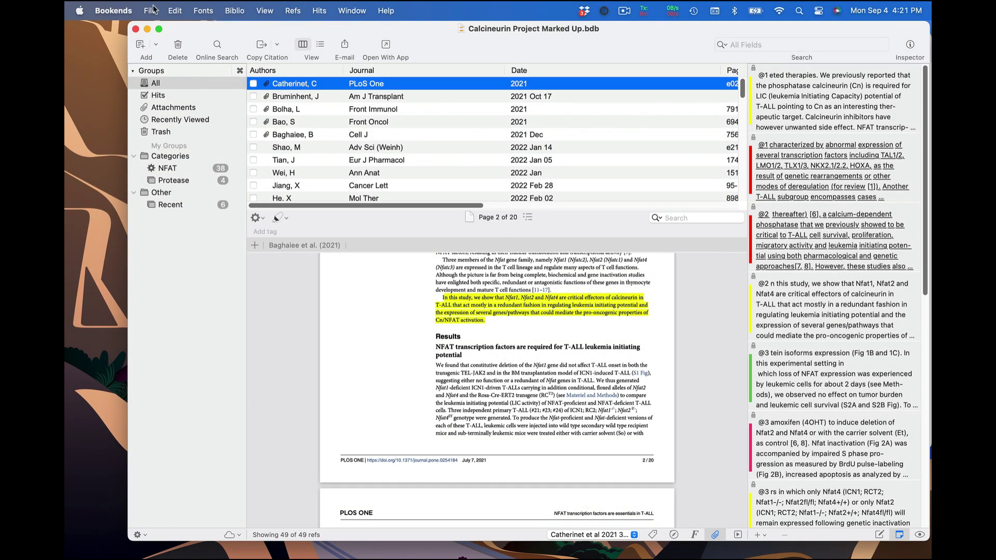
- Open Configure Then Extract for notes and PDF annotations and check the From source options
{"action": "left_click", "coordinate": [152, 10]}
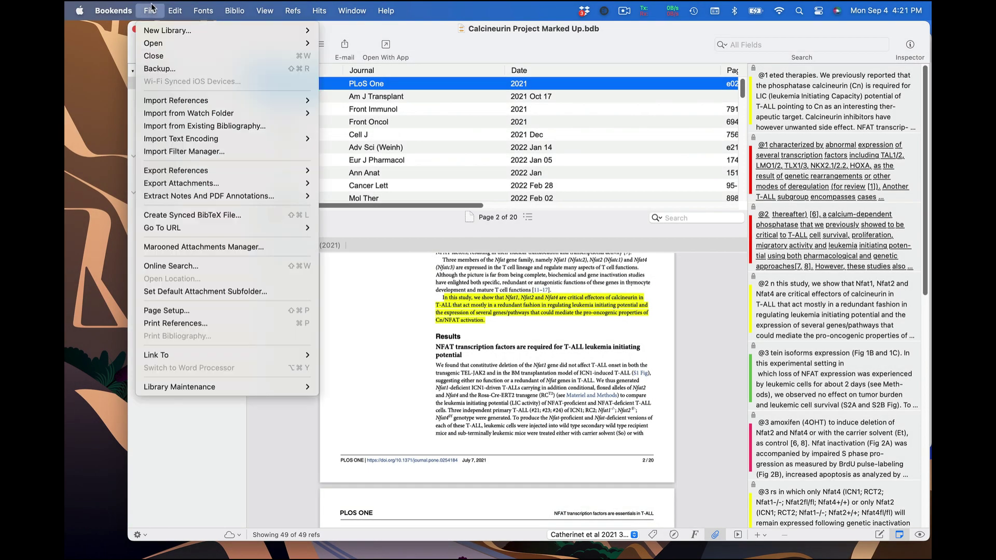
{"action": "mouse_move", "coordinate": [201, 196]}
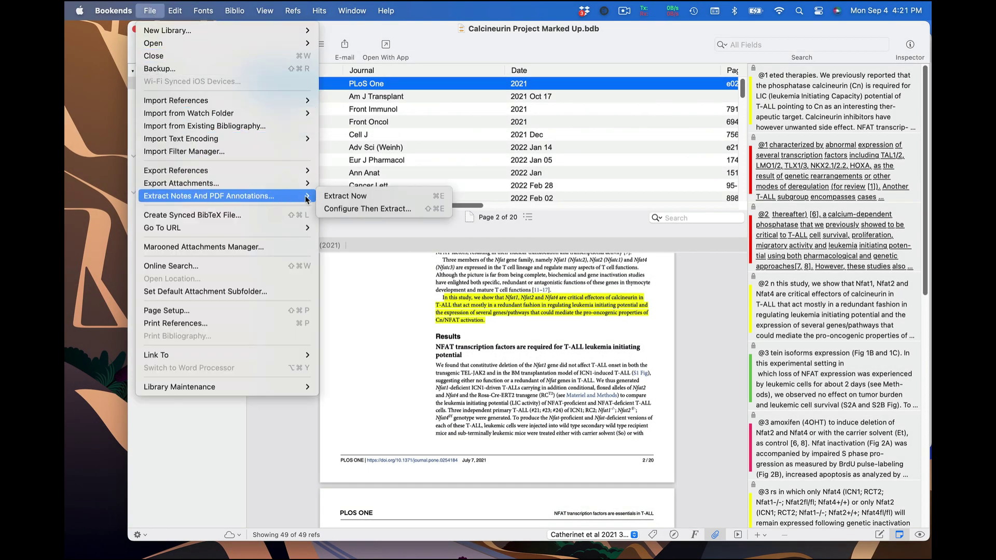
{"action": "left_click", "coordinate": [352, 208]}
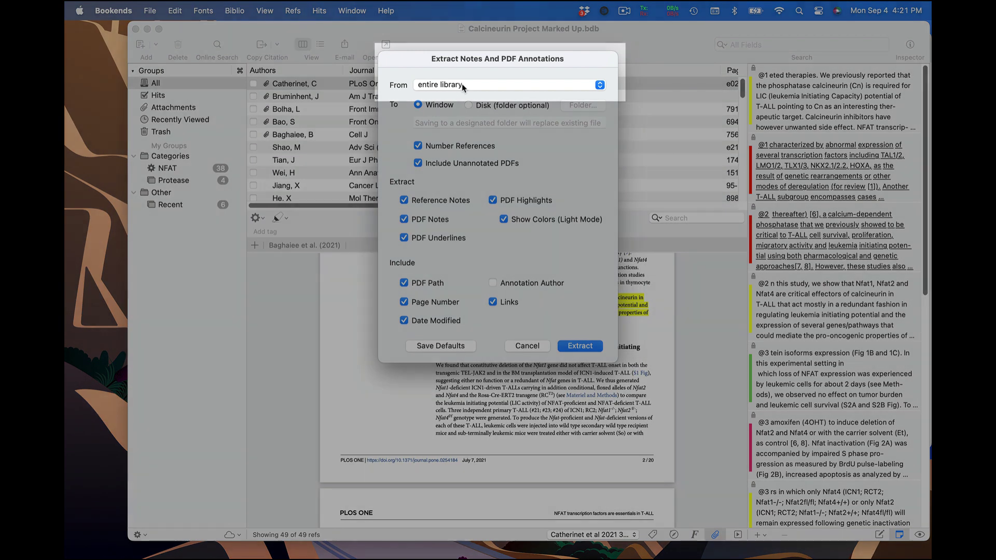
{"action": "left_click", "coordinate": [461, 85]}
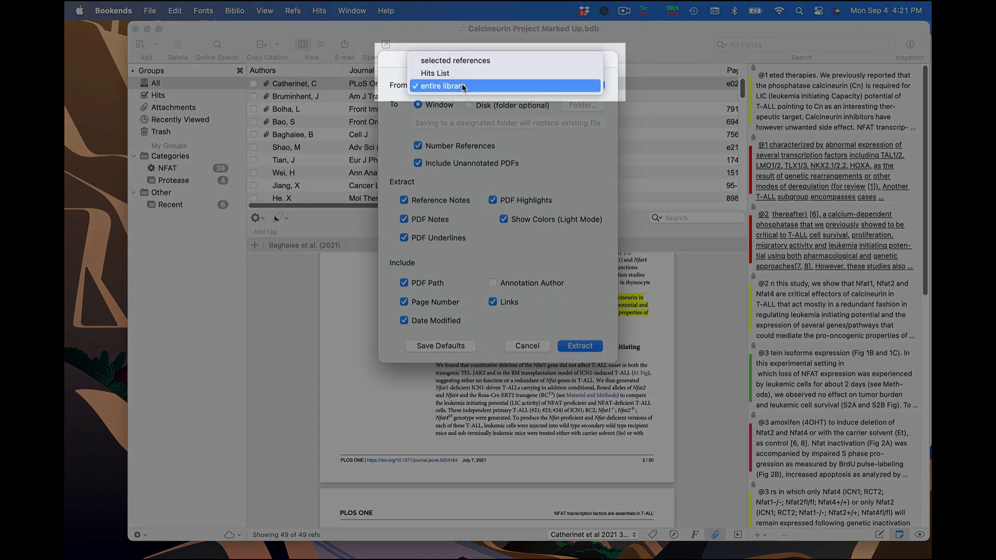
- Keep the entire library as the source, extracting to a Window with notes, highlights, underlines and links
{"action": "left_click", "coordinate": [400, 131]}
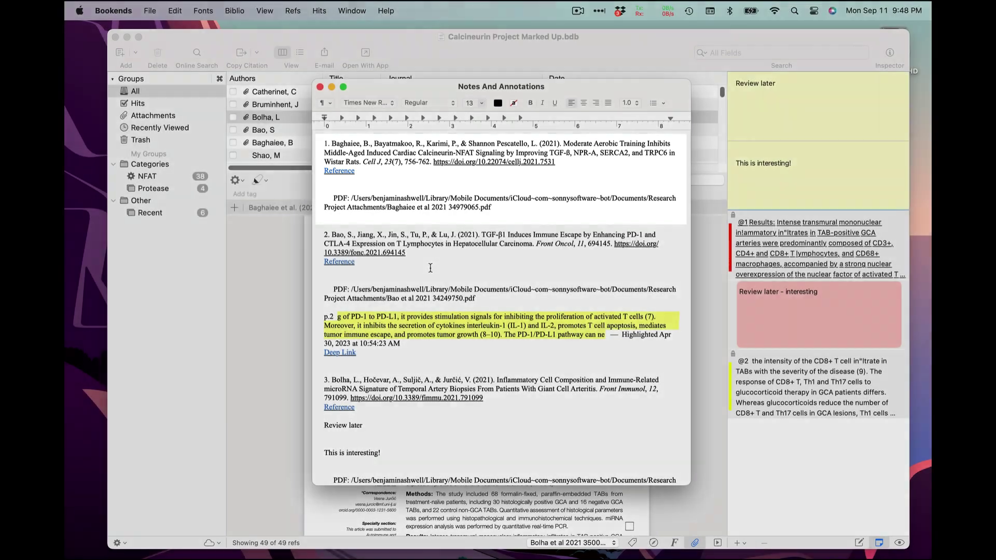
- Review the extracted Notes And Annotations window and save it as an RTF on the Desktop
{"action": "scroll", "coordinate": [431, 268], "scroll_direction": "down", "scroll_amount": 5}
{"action": "scroll", "coordinate": [431, 268], "scroll_direction": "down", "scroll_amount": 15}
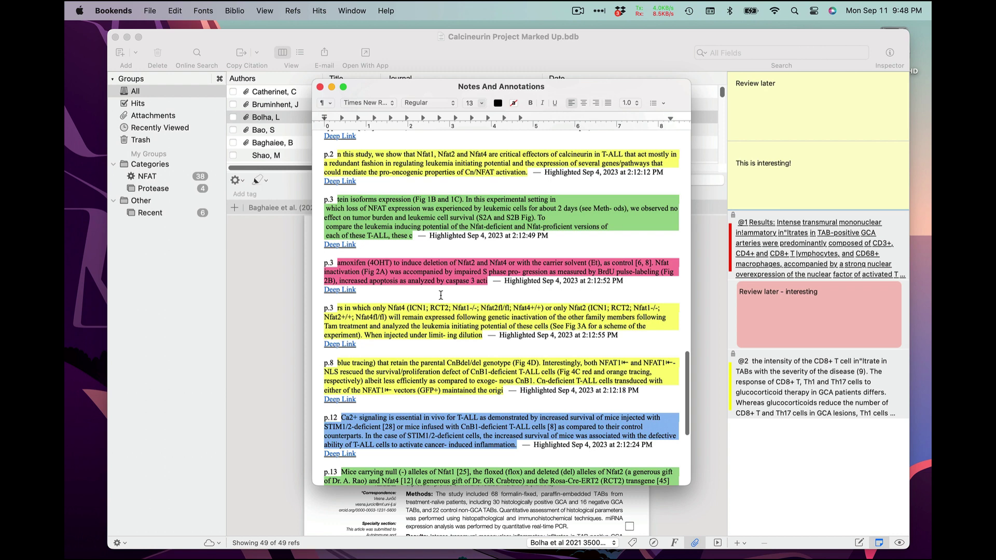
{"action": "key", "text": "super+s"}
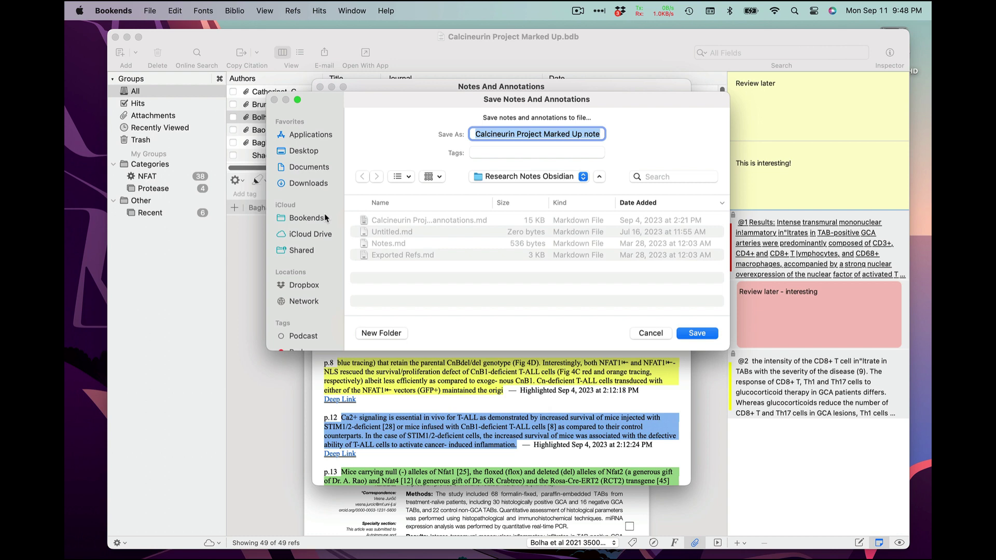
{"action": "left_click", "coordinate": [314, 153]}
{"action": "key", "text": "Return"}
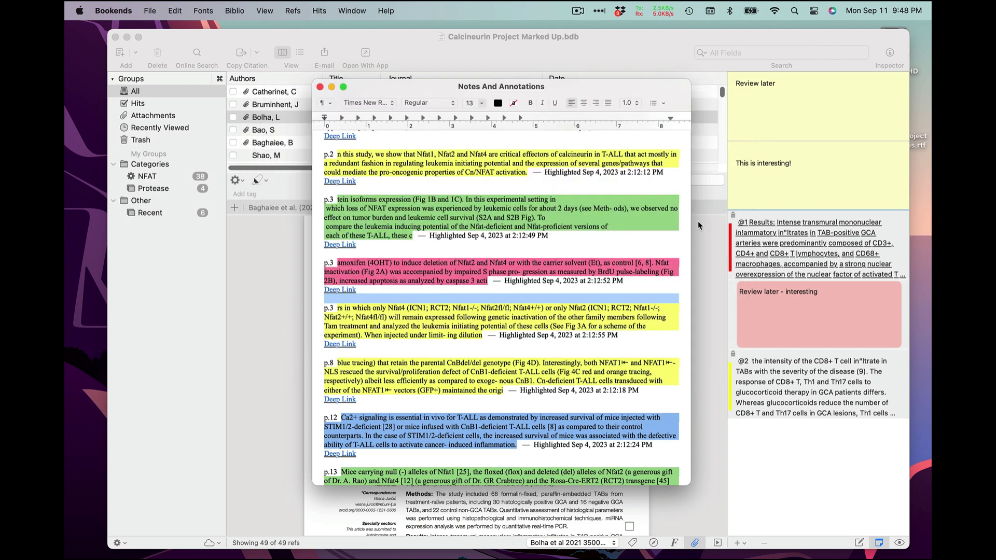
- Open the saved notes RTF in TextEdit, enlarge its window, and follow a deep link to the NFAT PDF
{"action": "double_click", "coordinate": [920, 145]}
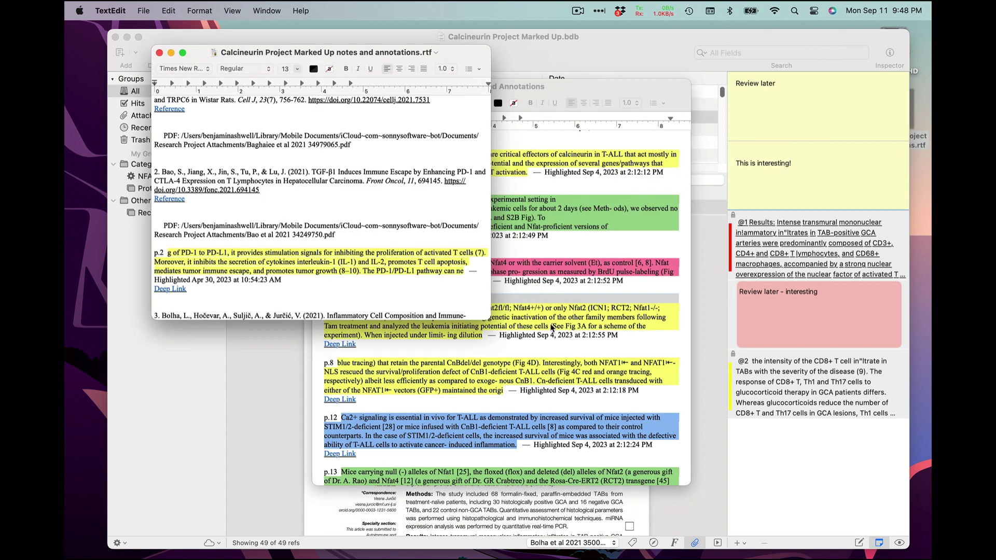
{"action": "left_click_drag", "start_coordinate": [542, 348], "coordinate": [758, 462]}
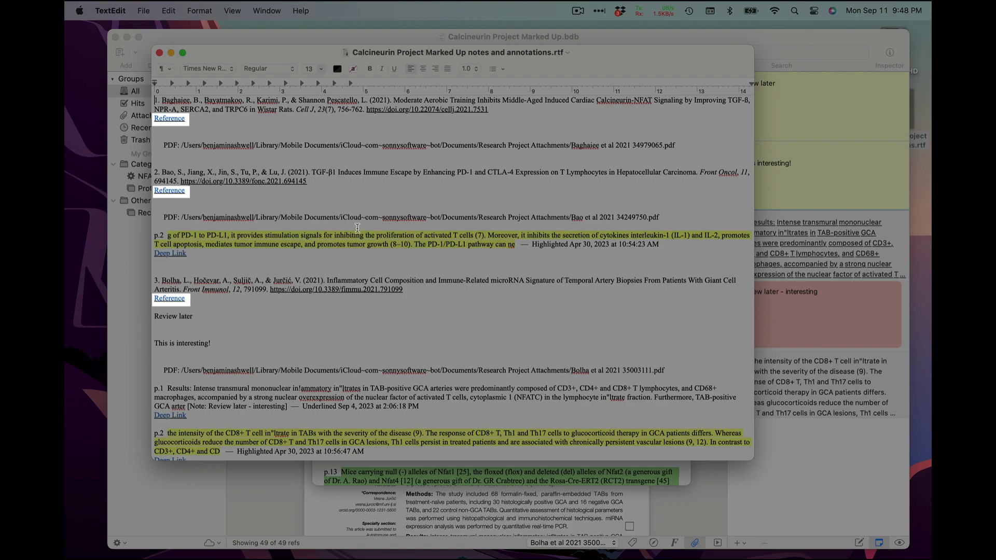
{"action": "scroll", "coordinate": [370, 253], "scroll_direction": "down", "scroll_amount": 4}
{"action": "scroll", "coordinate": [369, 254], "scroll_direction": "down", "scroll_amount": 15}
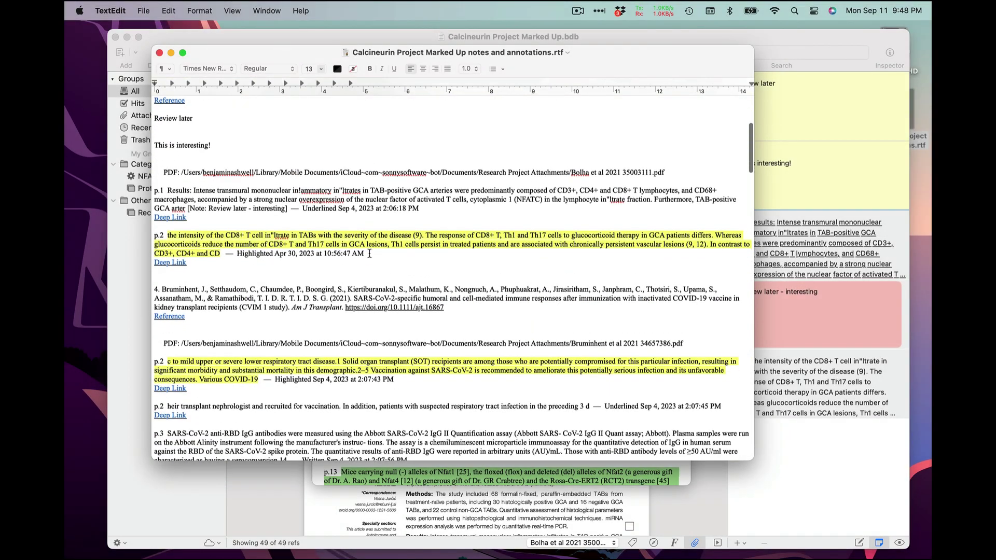
{"action": "key", "text": "super+g"}
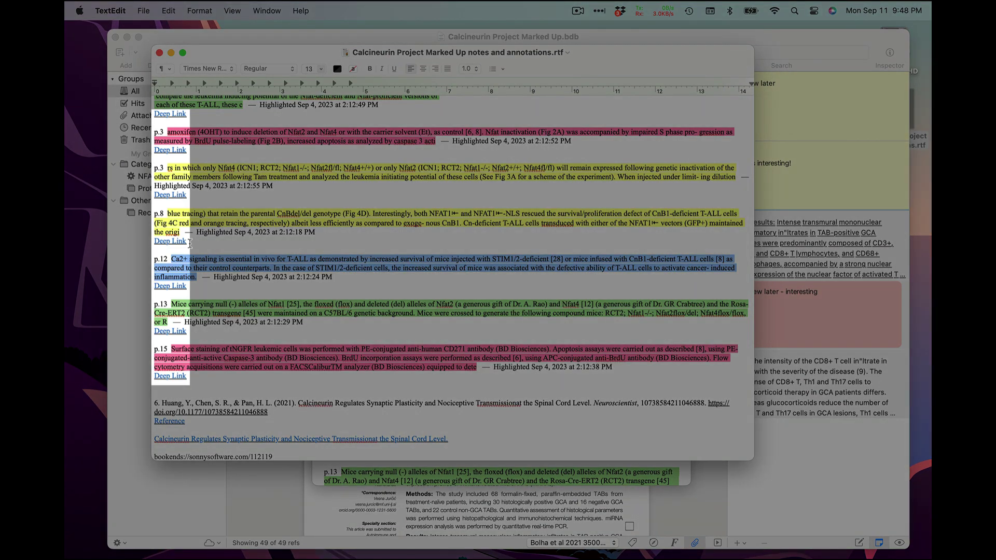
{"action": "left_click", "coordinate": [181, 242]}
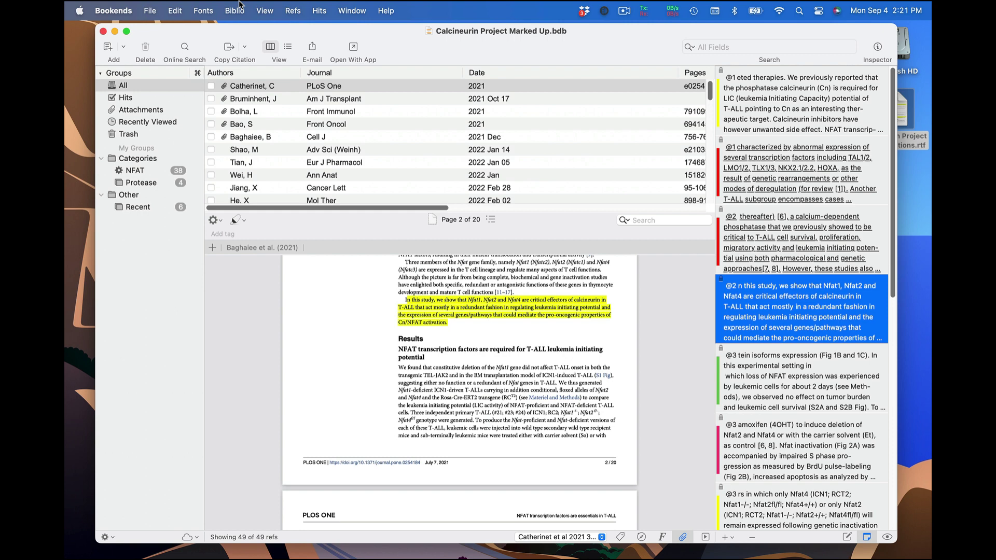
- Choose Markdown under Biblio's Default Format & Output Style
{"action": "left_click", "coordinate": [237, 10]}
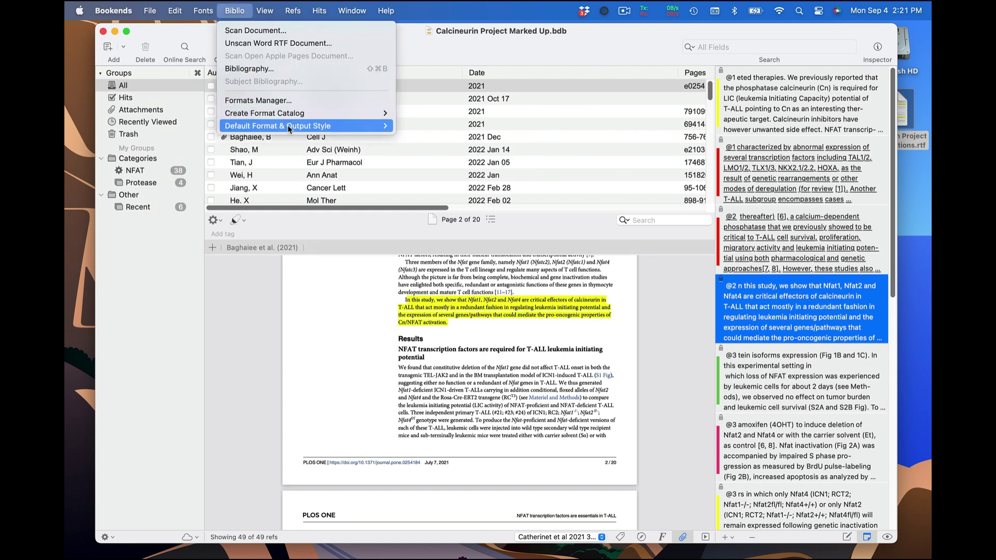
{"action": "mouse_move", "coordinate": [385, 129]}
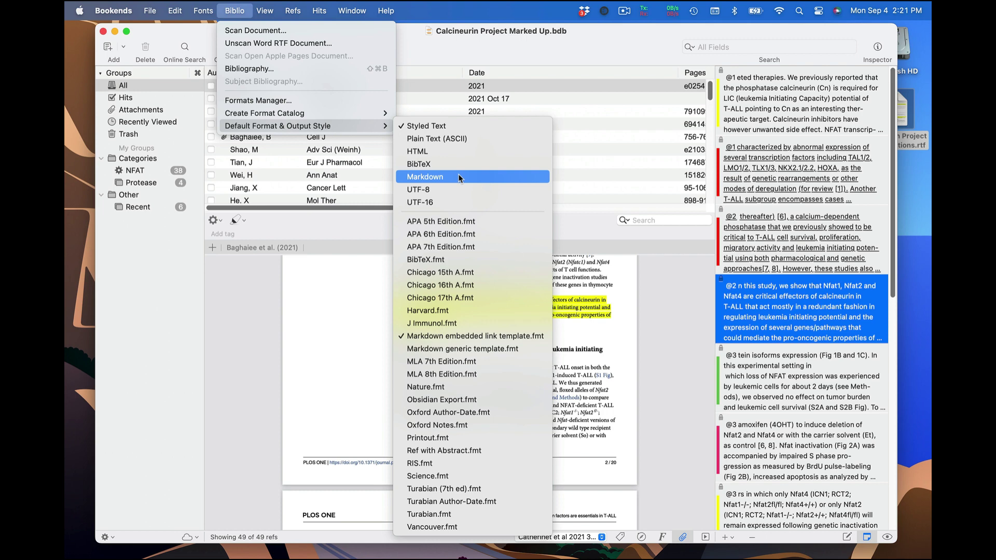
{"action": "left_click", "coordinate": [458, 176]}
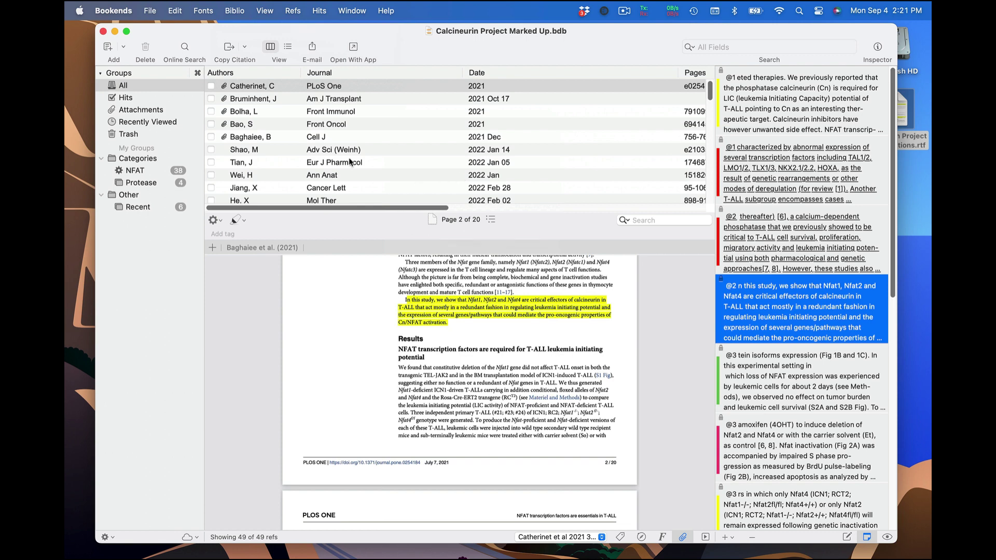
- In the extraction settings, switch the output destination from Window to Disk
{"action": "left_click", "coordinate": [153, 9]}
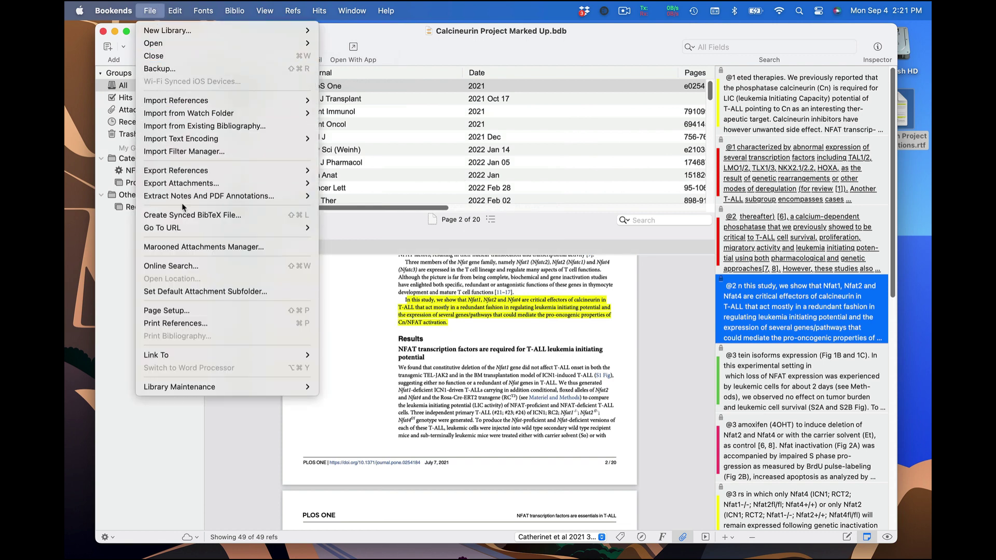
{"action": "mouse_move", "coordinate": [299, 197]}
{"action": "left_click", "coordinate": [335, 209]}
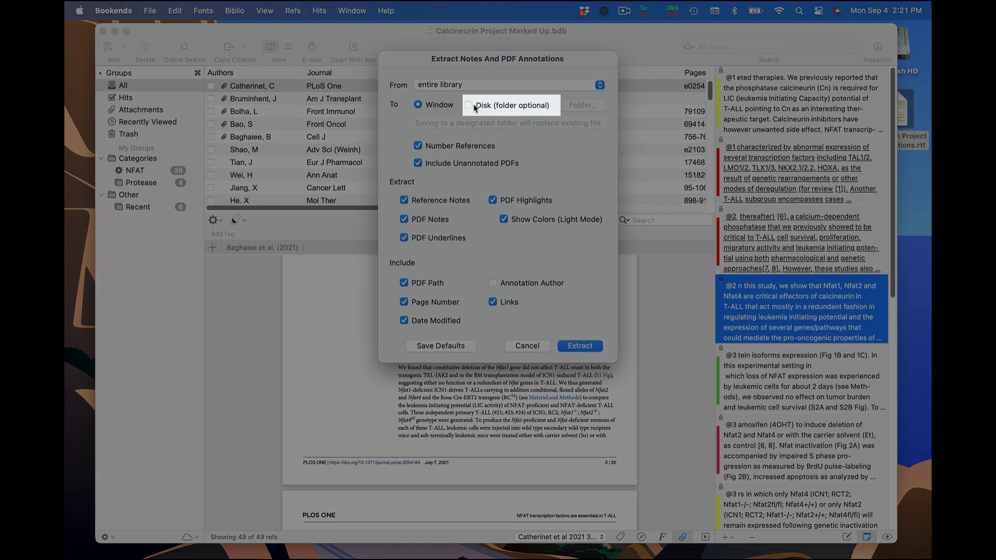
{"action": "left_click", "coordinate": [473, 106]}
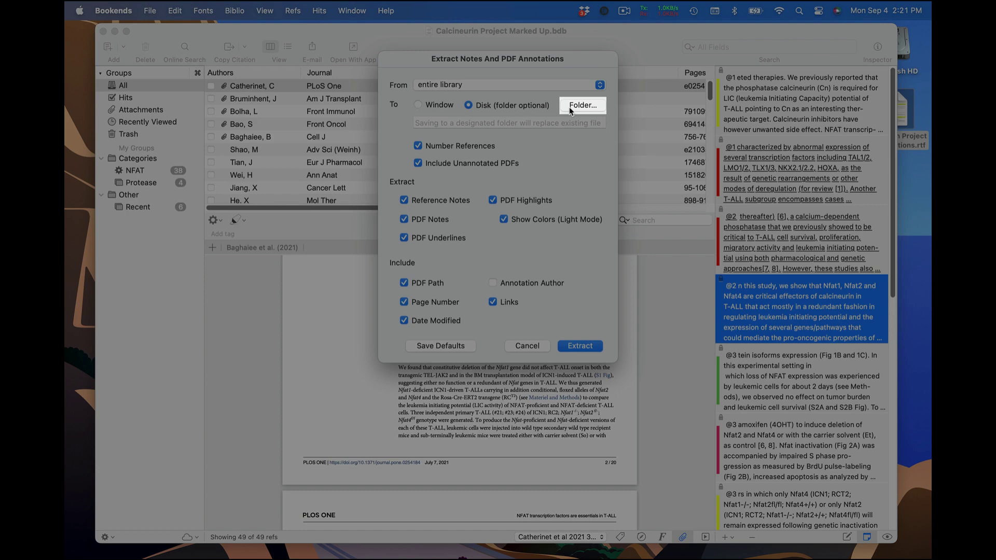
- Set the Research Notes Obsidian folder as the destination and save these as defaults
{"action": "left_click", "coordinate": [570, 106]}
{"action": "key", "text": "super+Tab"}
{"action": "key", "text": "super+Tab"}
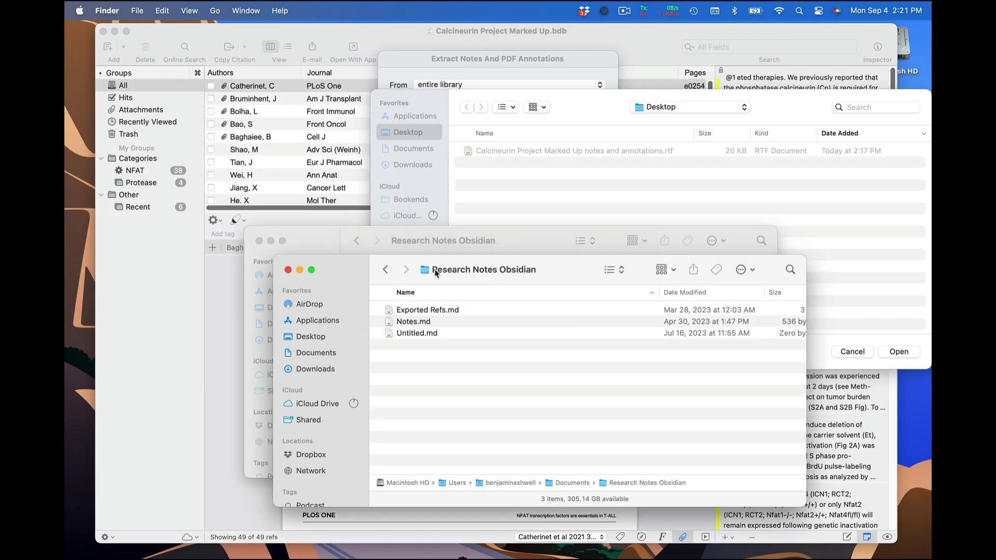
{"action": "left_click_drag", "start_coordinate": [431, 269], "coordinate": [535, 196]}
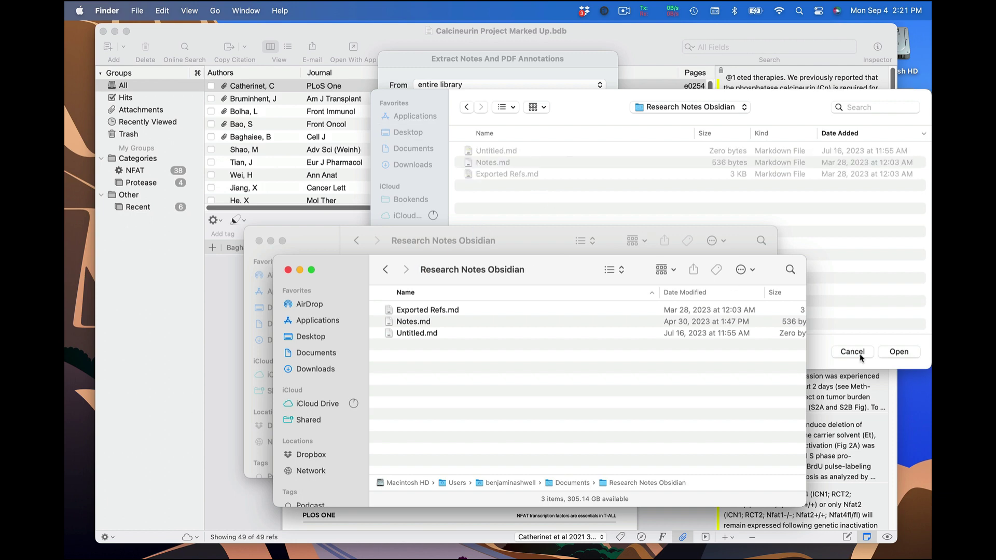
{"action": "left_click", "coordinate": [909, 353]}
{"action": "left_click", "coordinate": [908, 352]}
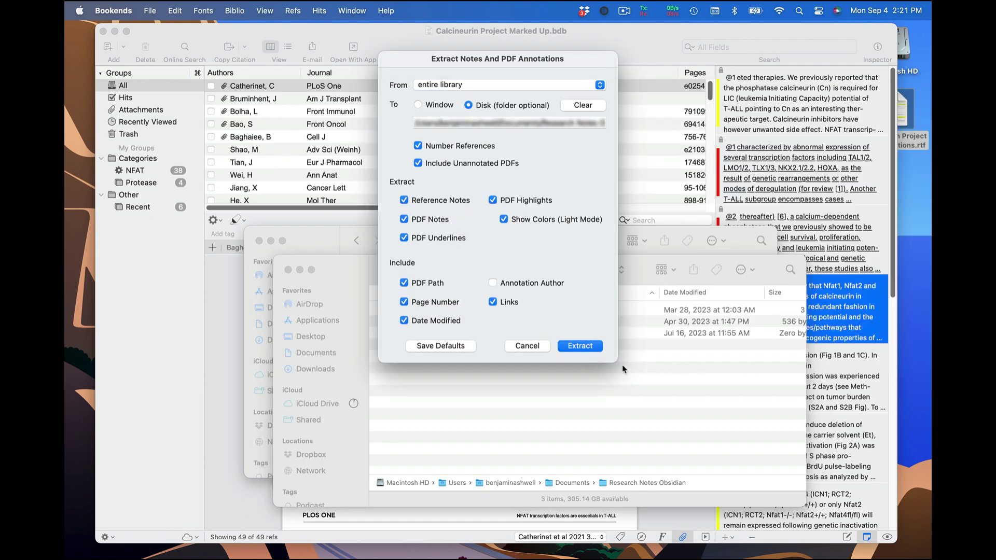
{"action": "left_click", "coordinate": [452, 346]}
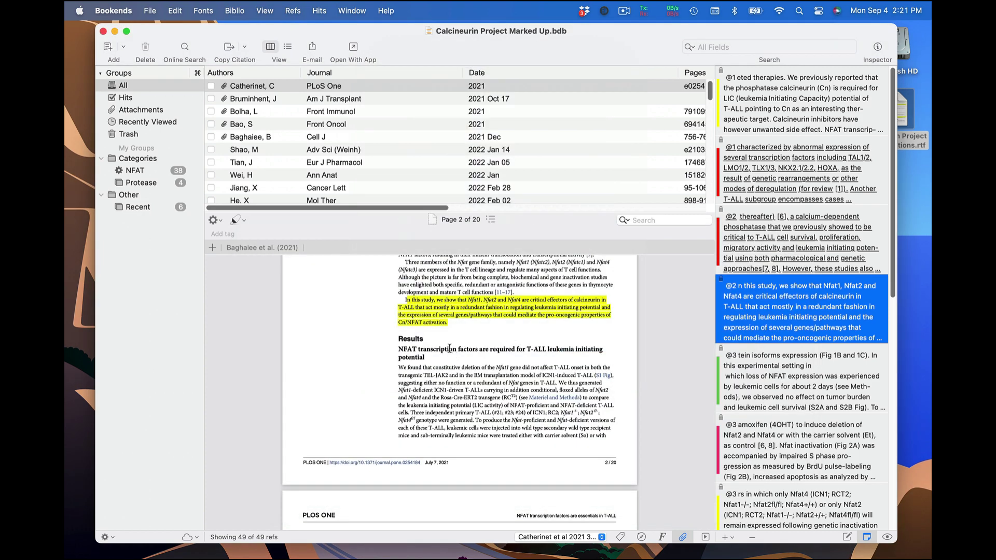
- Run Extract Now to create 'Calcineurin Project Marked Up notes and annotations.md' and reveal it in Finder
{"action": "left_click", "coordinate": [161, 21]}
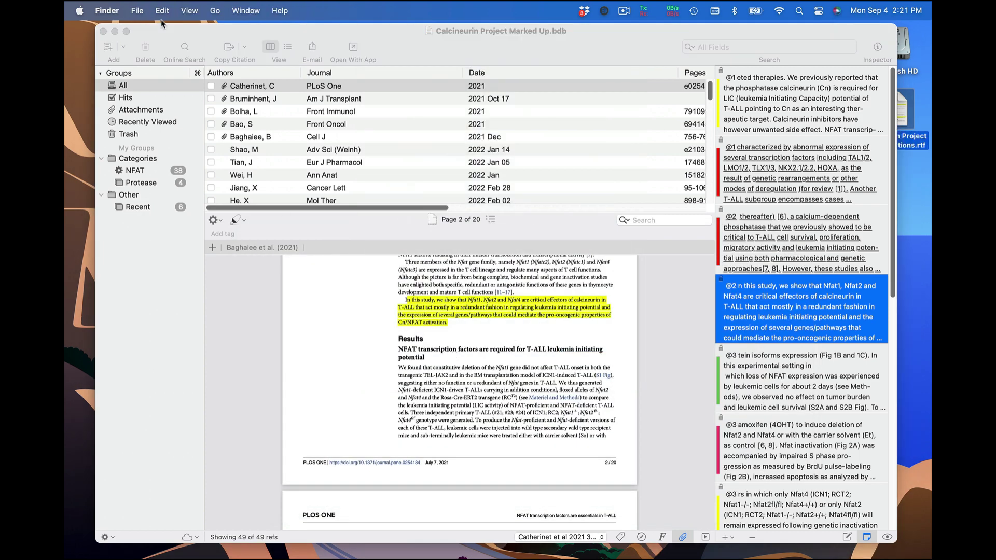
{"action": "left_click", "coordinate": [161, 42]}
{"action": "left_click", "coordinate": [150, 10]}
{"action": "mouse_move", "coordinate": [187, 196]}
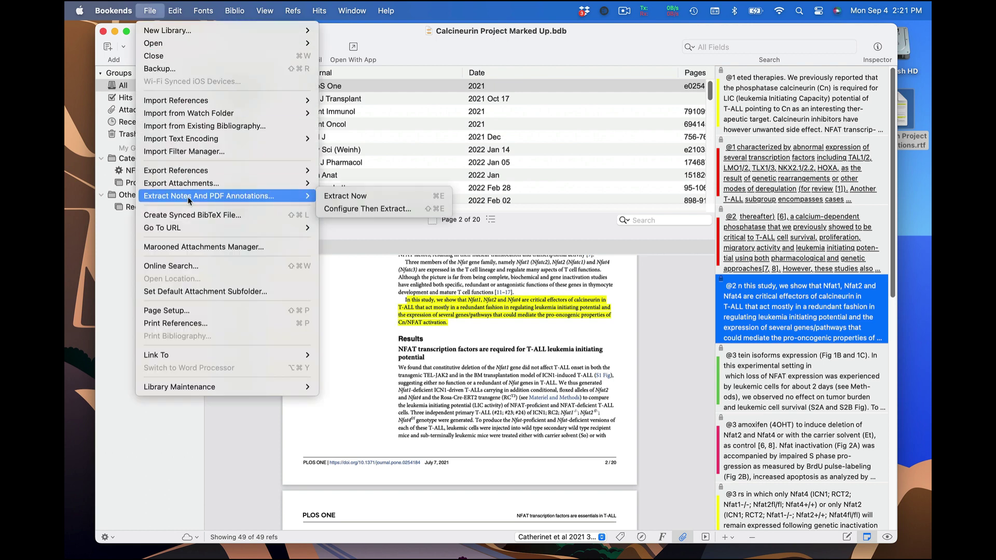
{"action": "left_click", "coordinate": [332, 198]}
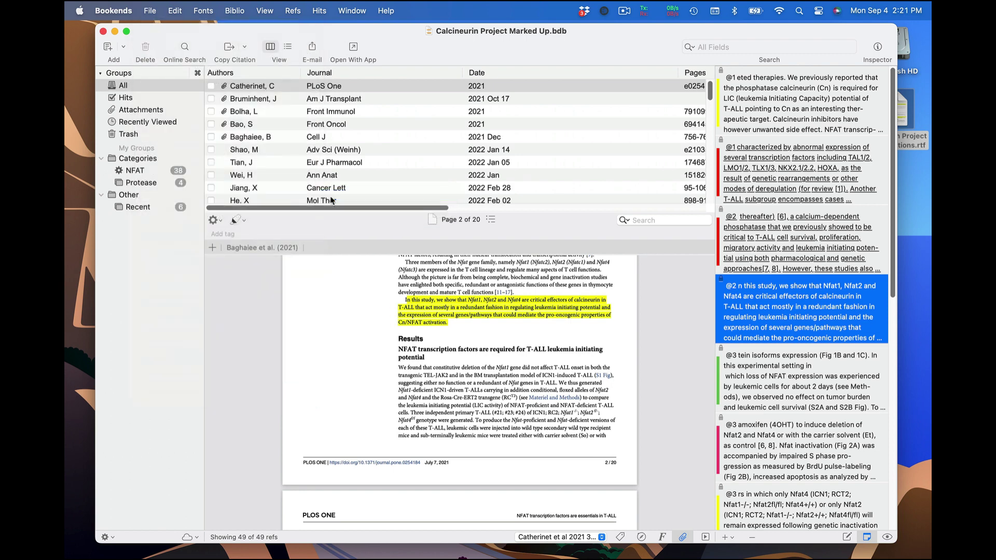
{"action": "left_click", "coordinate": [466, 276]}
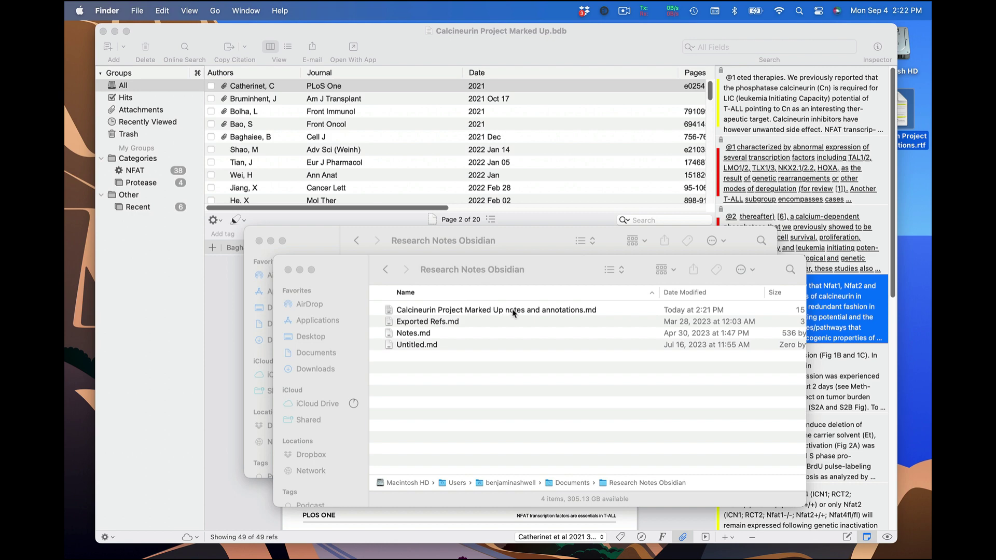
- Open the extracted notes note in Obsidian and follow the Bruminhent deep link to page 3 in Bookends
{"action": "key", "text": "super+Tab"}
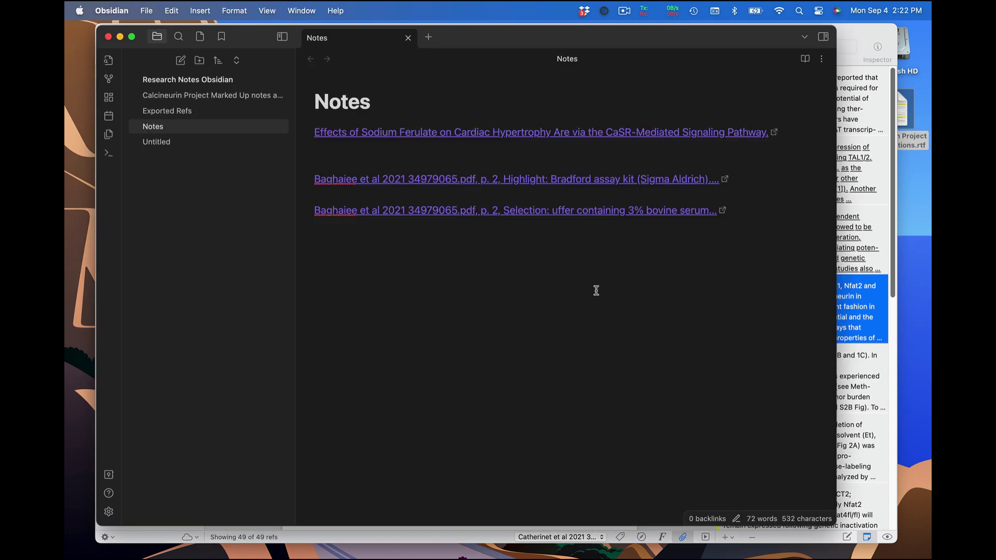
{"action": "left_click", "coordinate": [207, 97]}
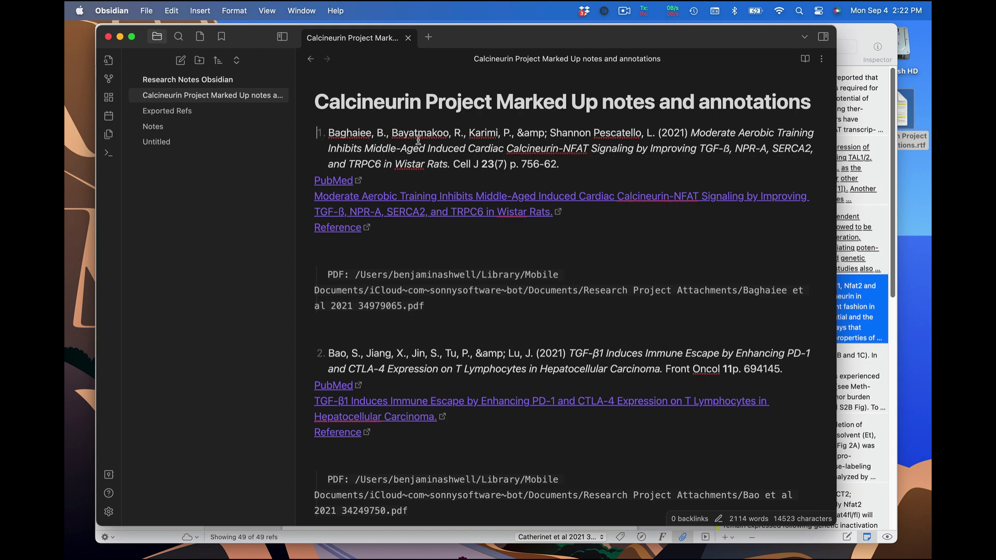
{"action": "scroll", "coordinate": [418, 139], "scroll_direction": "down", "scroll_amount": 15}
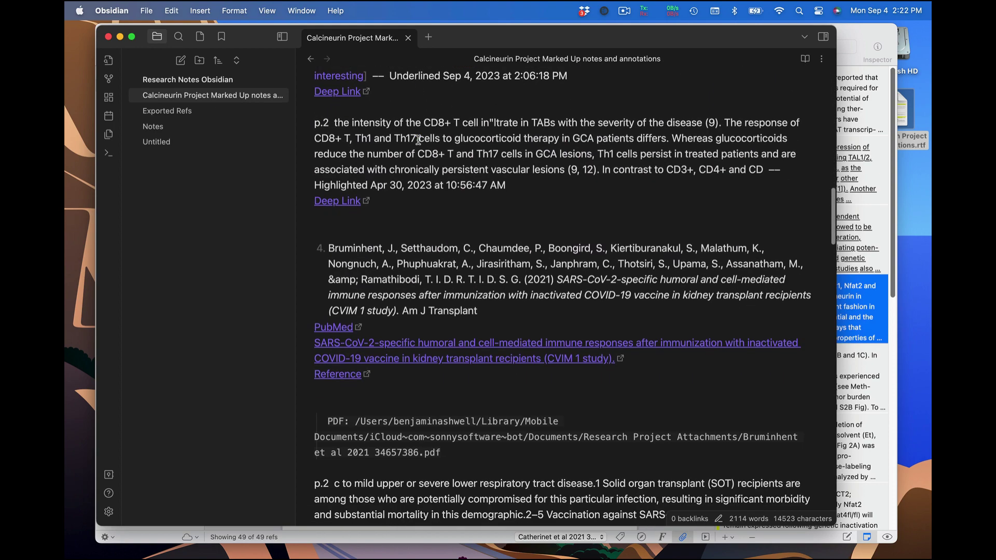
{"action": "scroll", "coordinate": [419, 139], "scroll_direction": "down", "scroll_amount": 12}
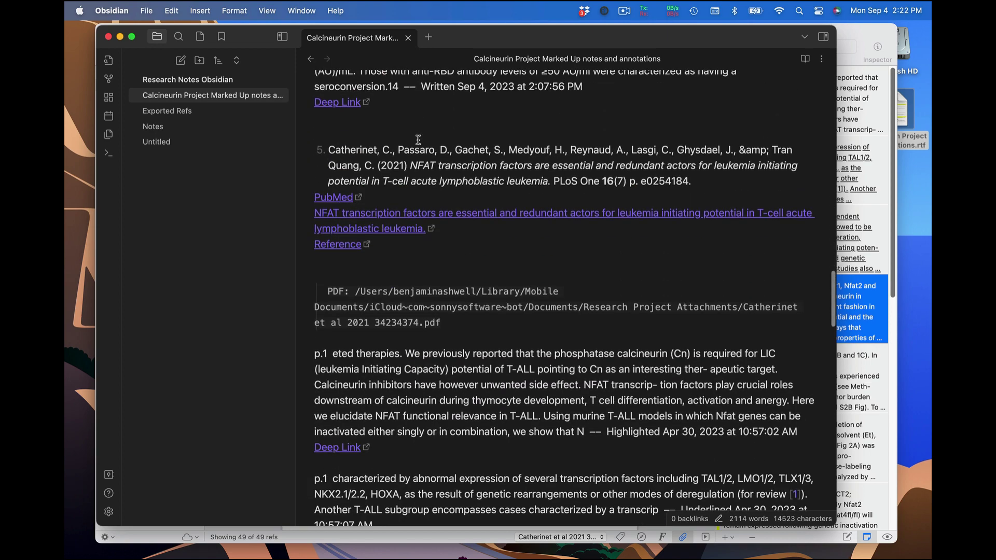
{"action": "left_click", "coordinate": [350, 103]}
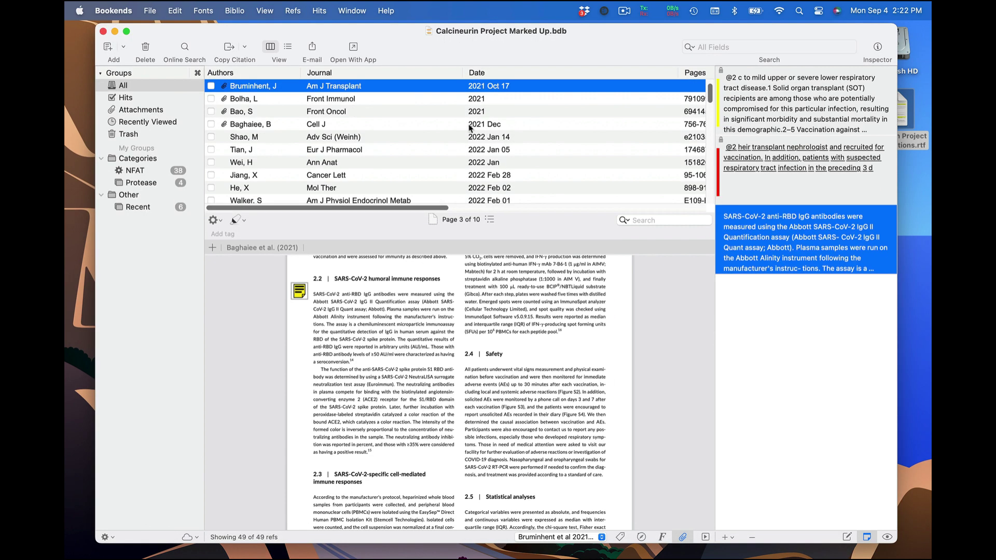